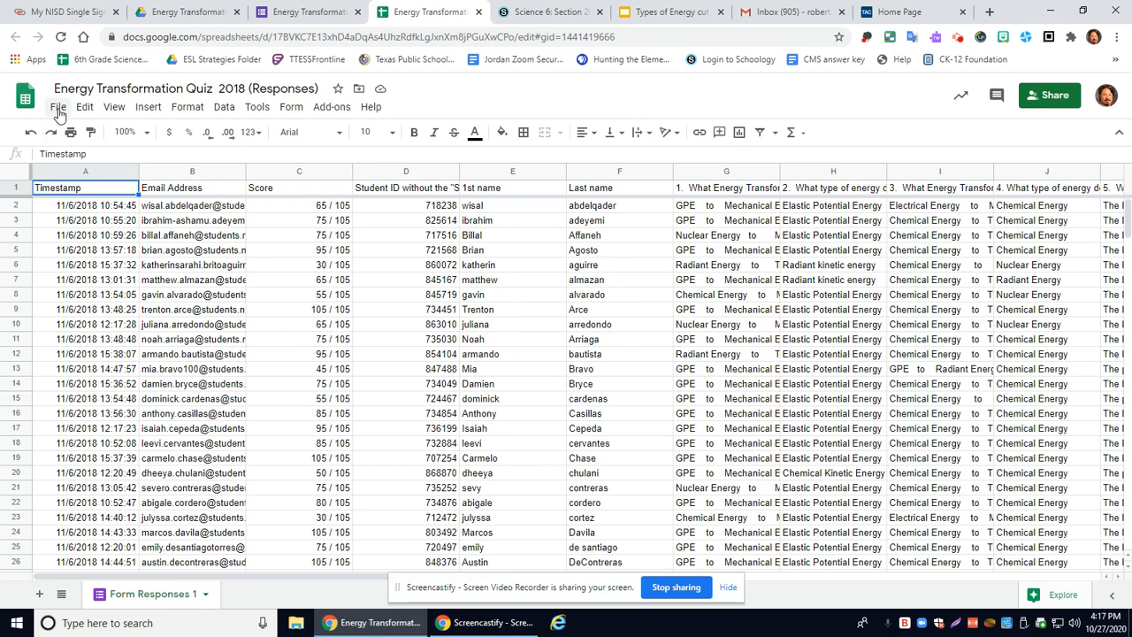
# Step: Download the quiz responses sheet as comma-separated values and open the downloaded CSV file in Excel
pyautogui.click(58, 110)
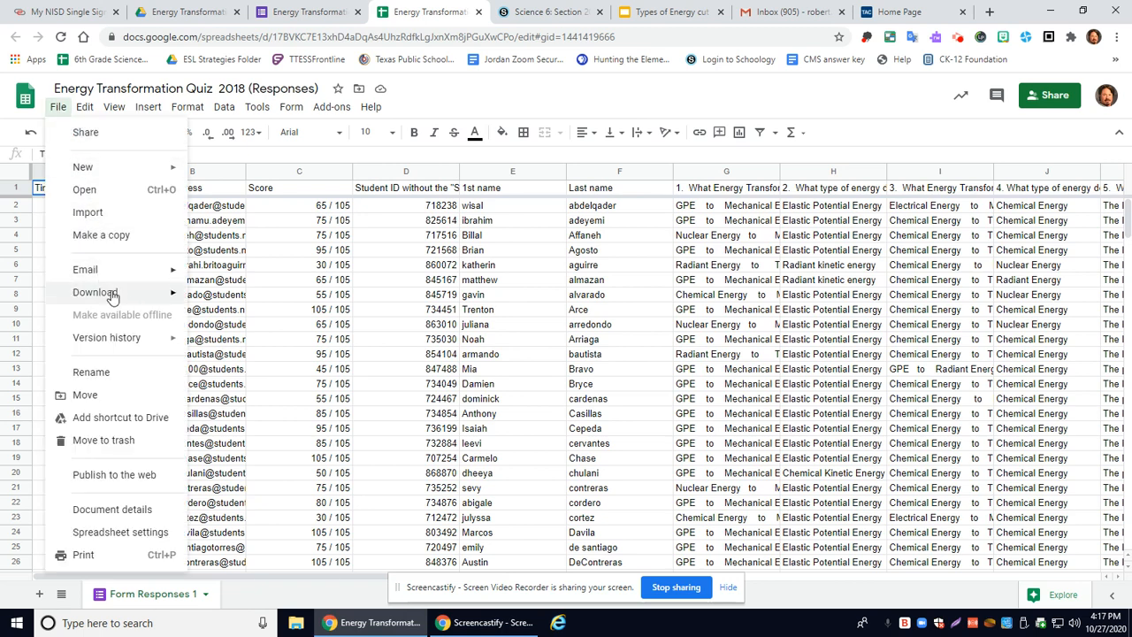
pyautogui.moveTo(144, 295)
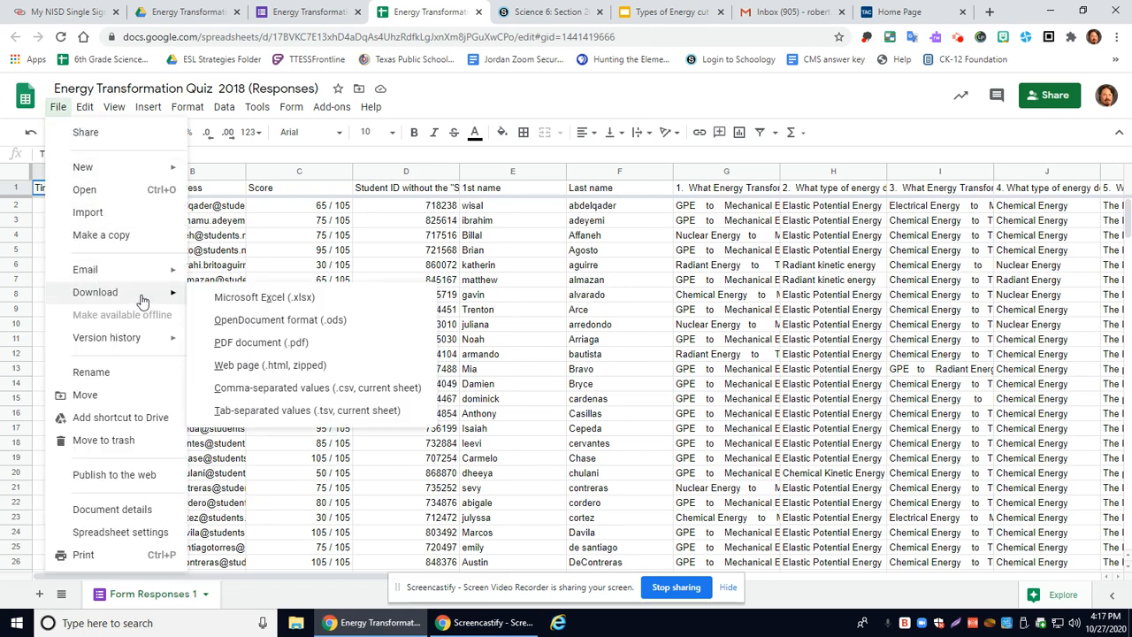
pyautogui.click(320, 392)
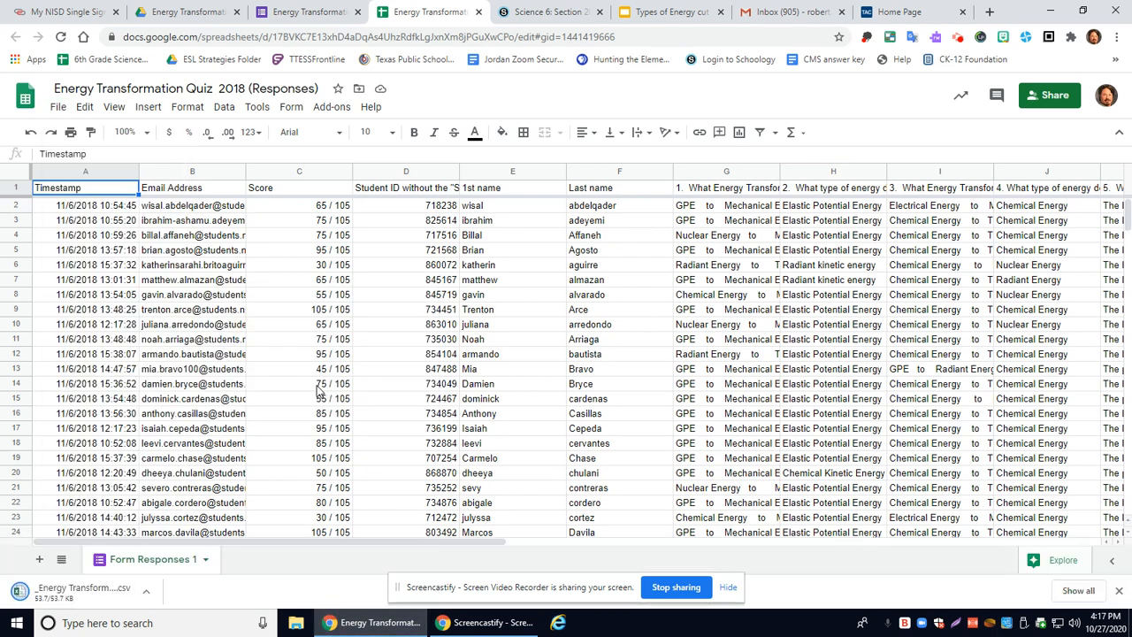
pyautogui.click(79, 592)
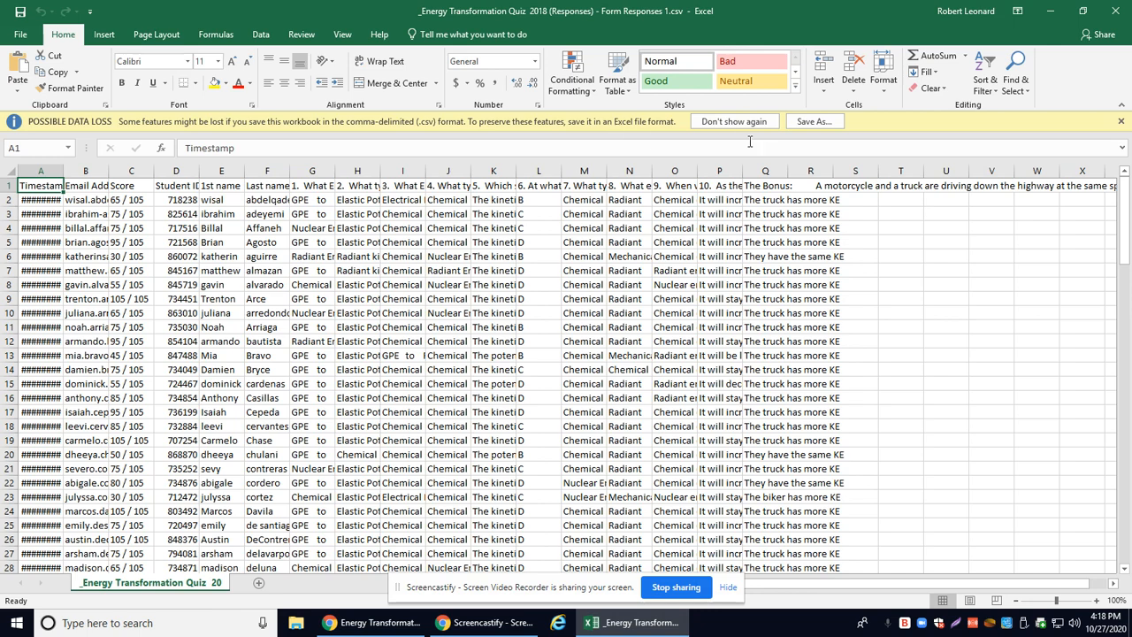
# Step: Save a copy of the responses to the Desktop as a CSV file named Energy Trans 2018
pyautogui.click(811, 122)
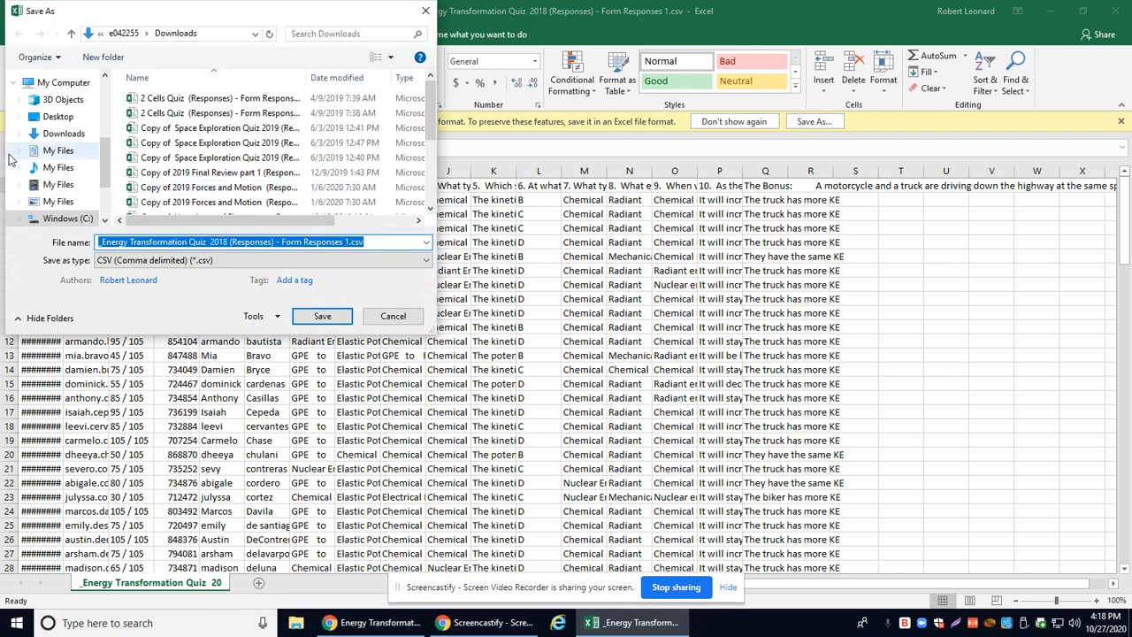
pyautogui.scroll(3, 84, 160)
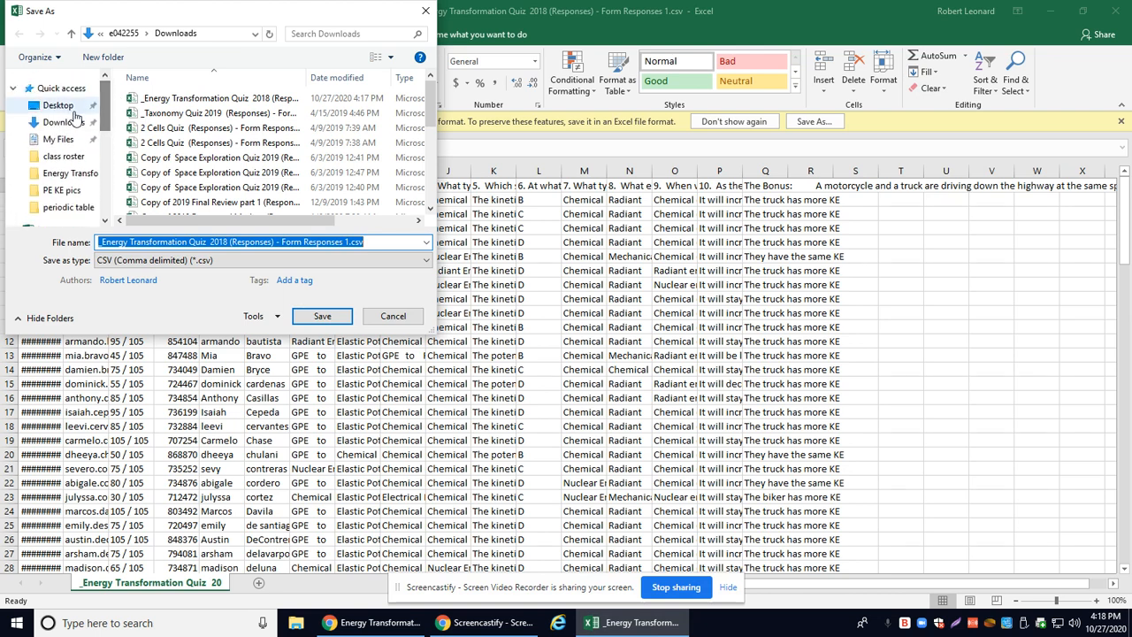
pyautogui.click(74, 106)
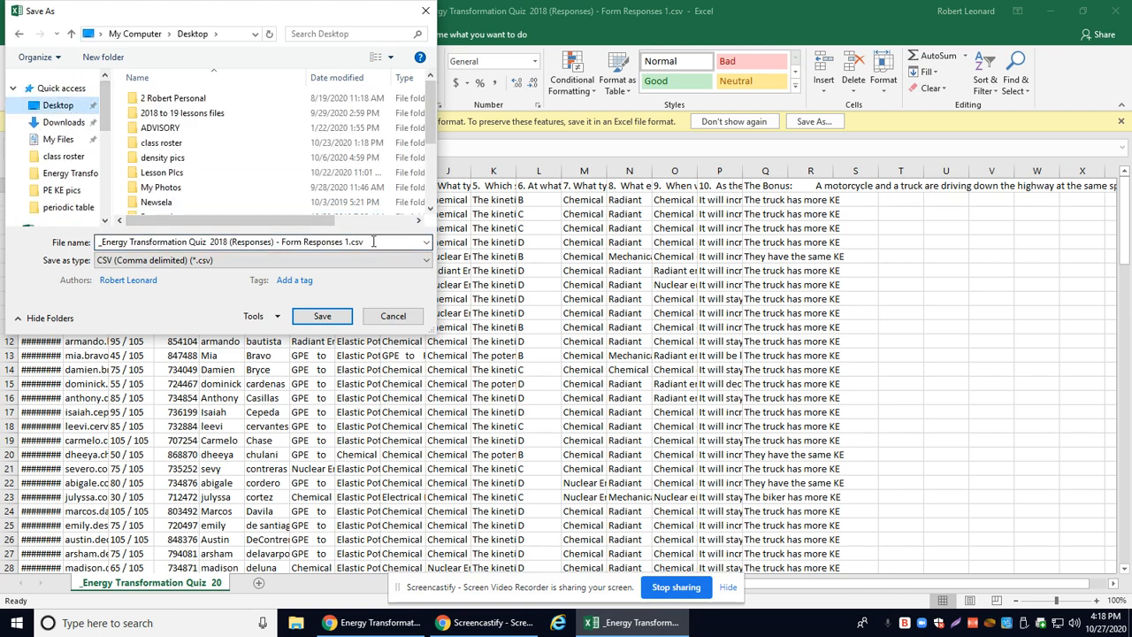
pyautogui.click(345, 242)
pyautogui.press('BackSpace')
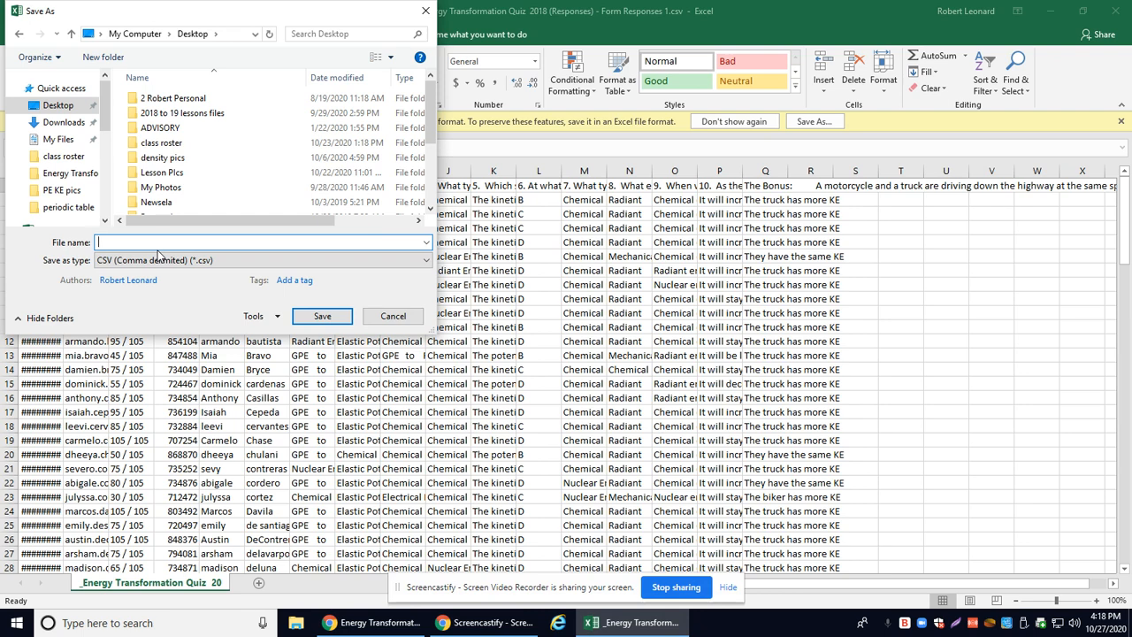
pyautogui.write('En')
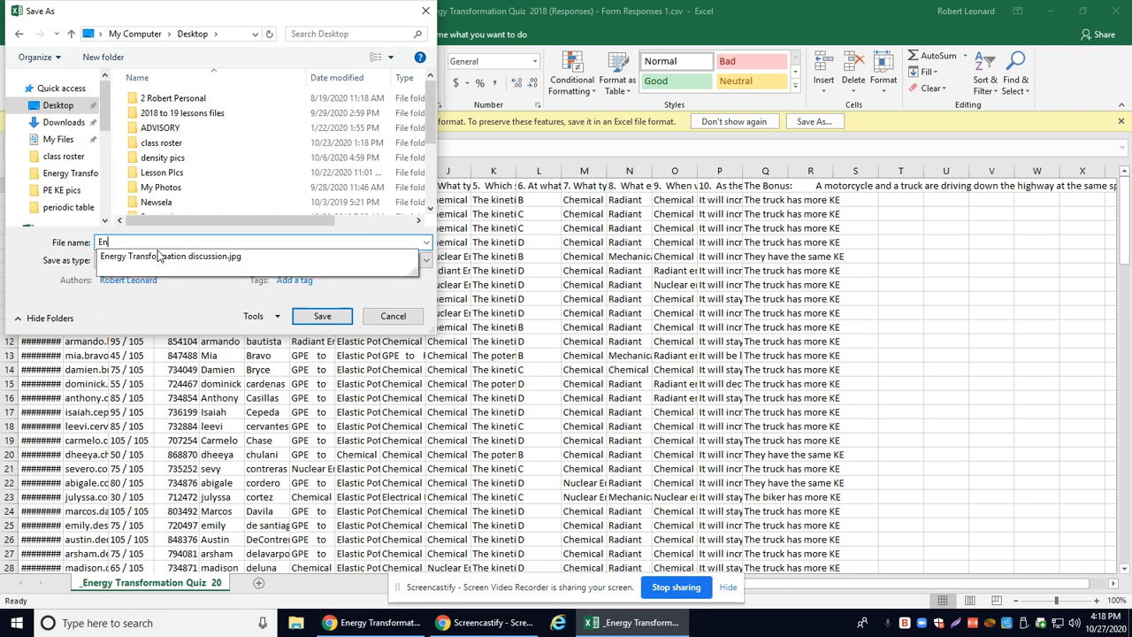
pyautogui.write('ergy Trans 2018')
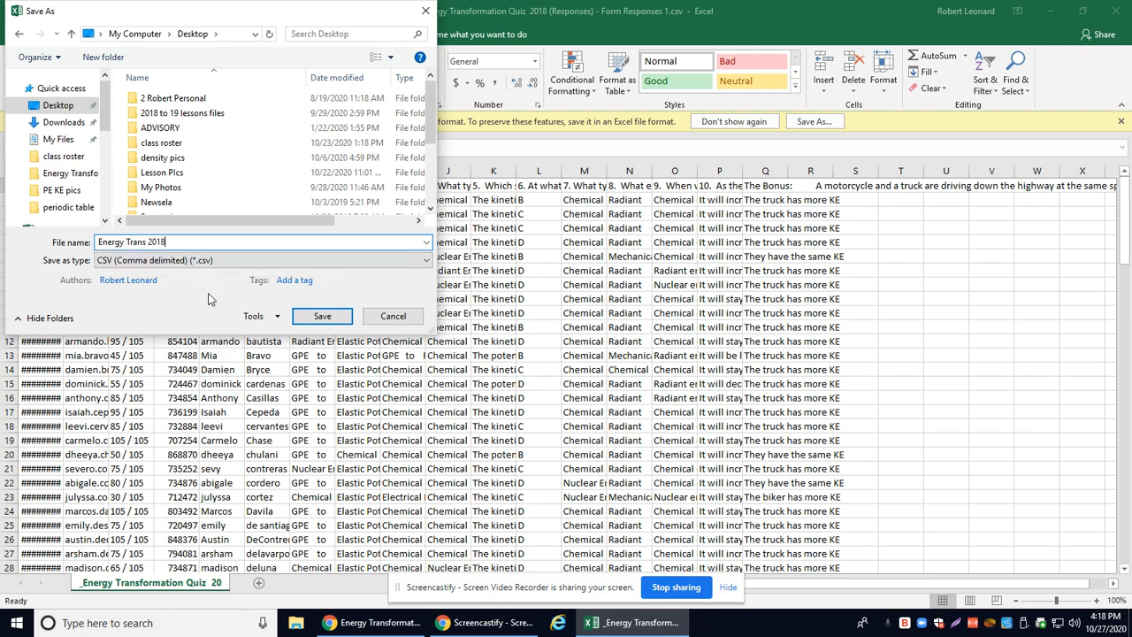
pyautogui.click(321, 317)
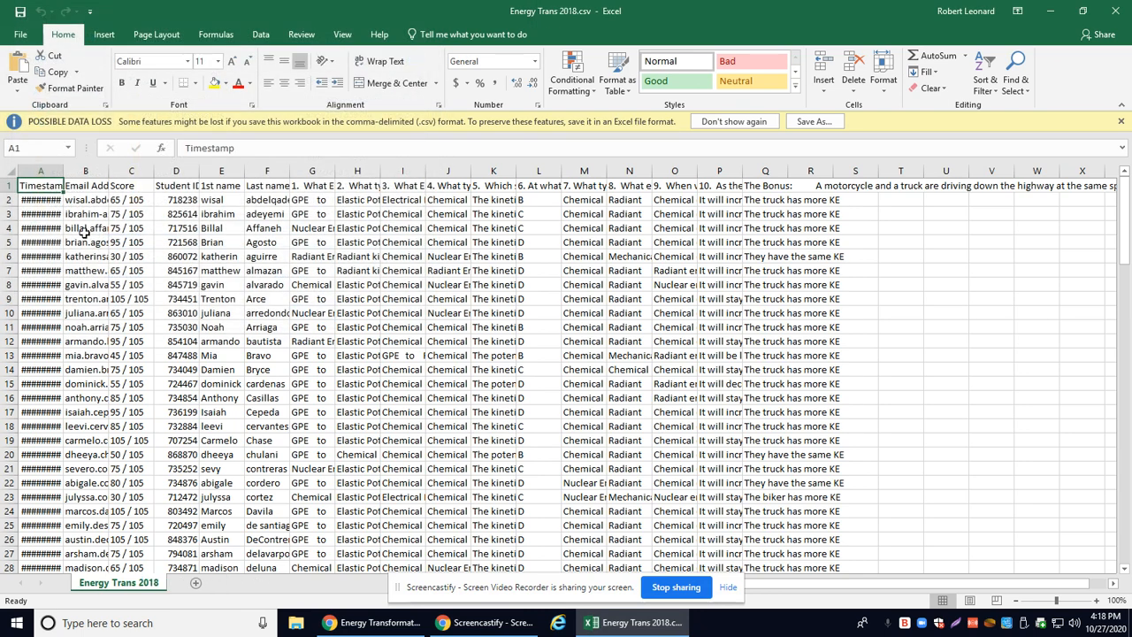
pyautogui.click(20, 12)
# Step: Clear the Timestamp and Email Address columns and move the Student ID column into column A
pyautogui.click(48, 165)
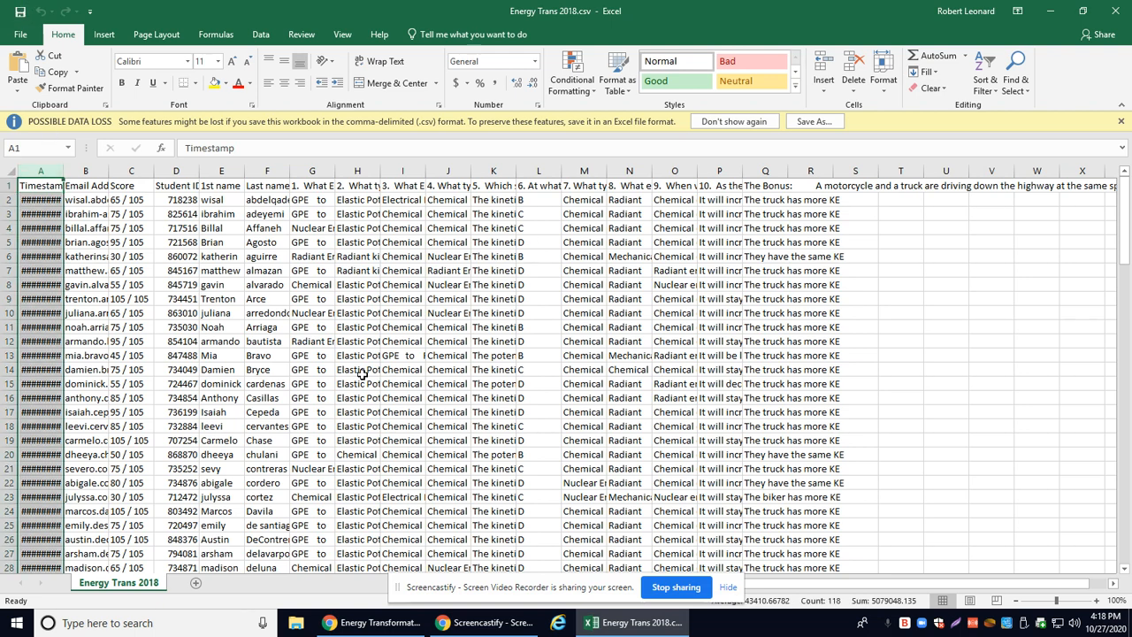
pyautogui.press('Delete')
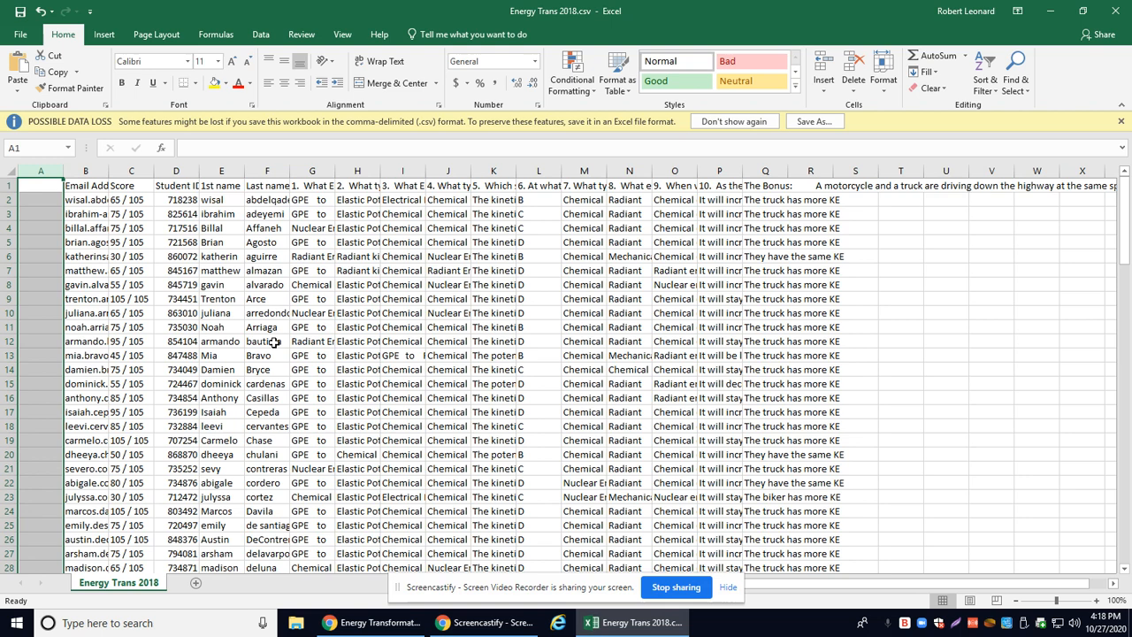
pyautogui.click(86, 170)
pyautogui.press('Delete')
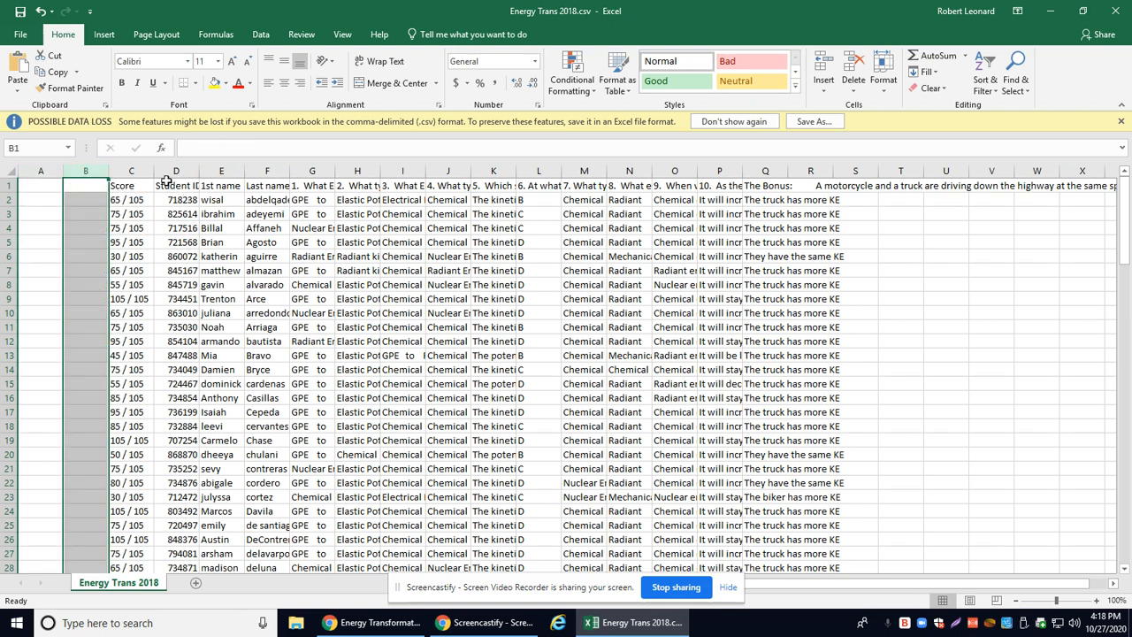
pyautogui.moveTo(175, 171); pyautogui.dragTo(40, 172)
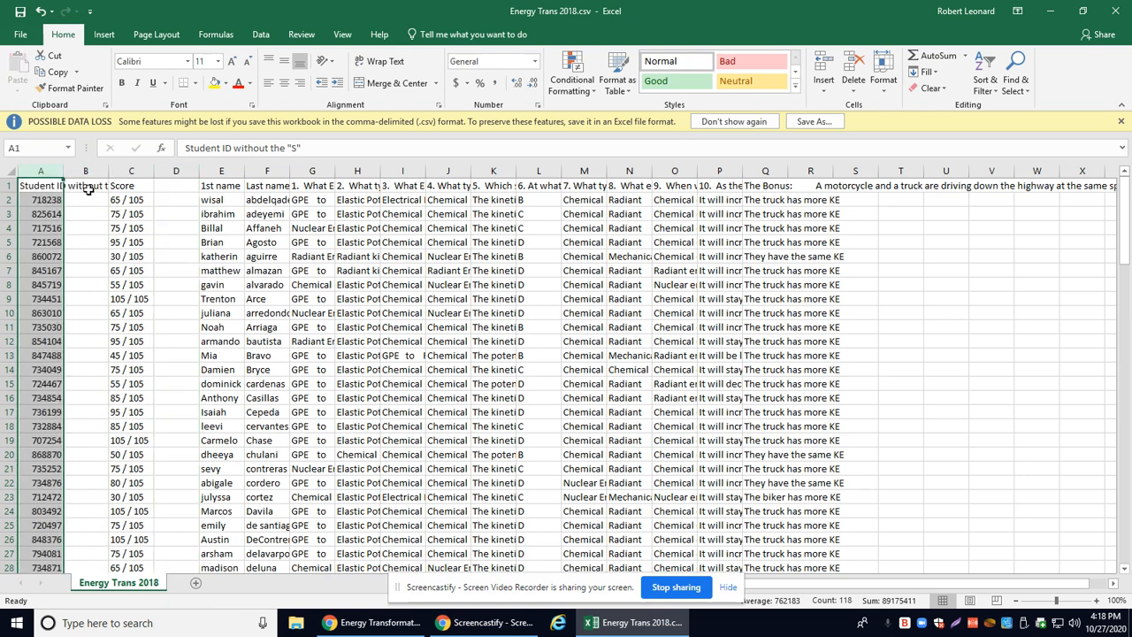
# Step: Clear columns E through R, covering the first and last names and all the question answers
pyautogui.click(225, 169)
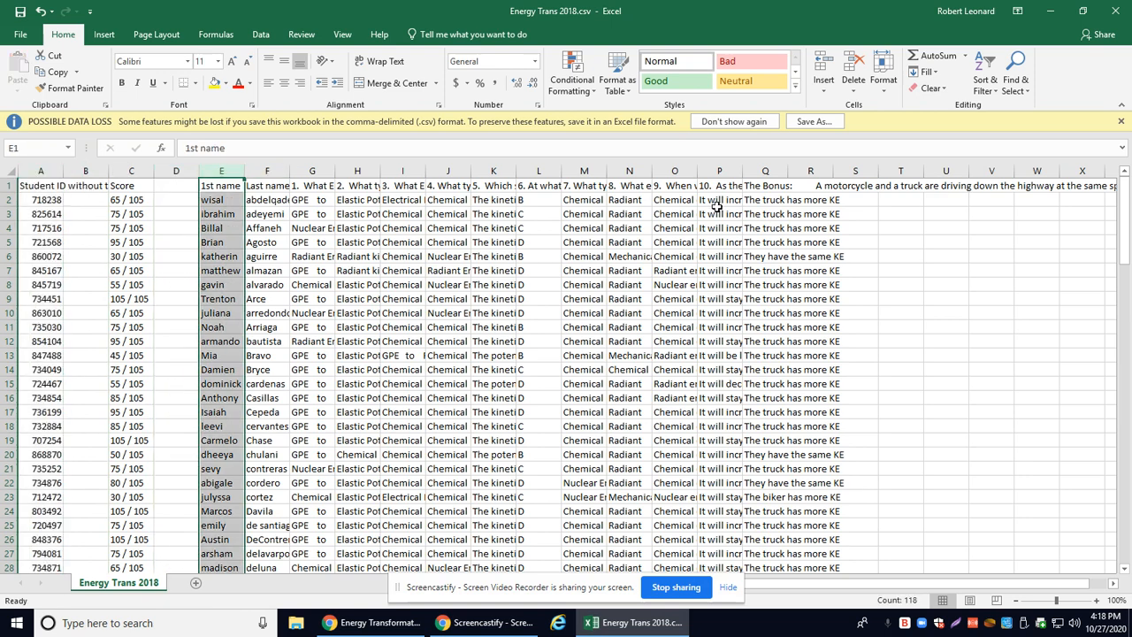
pyautogui.keyDown('shift'); pyautogui.click(809, 170); pyautogui.keyUp('shift')
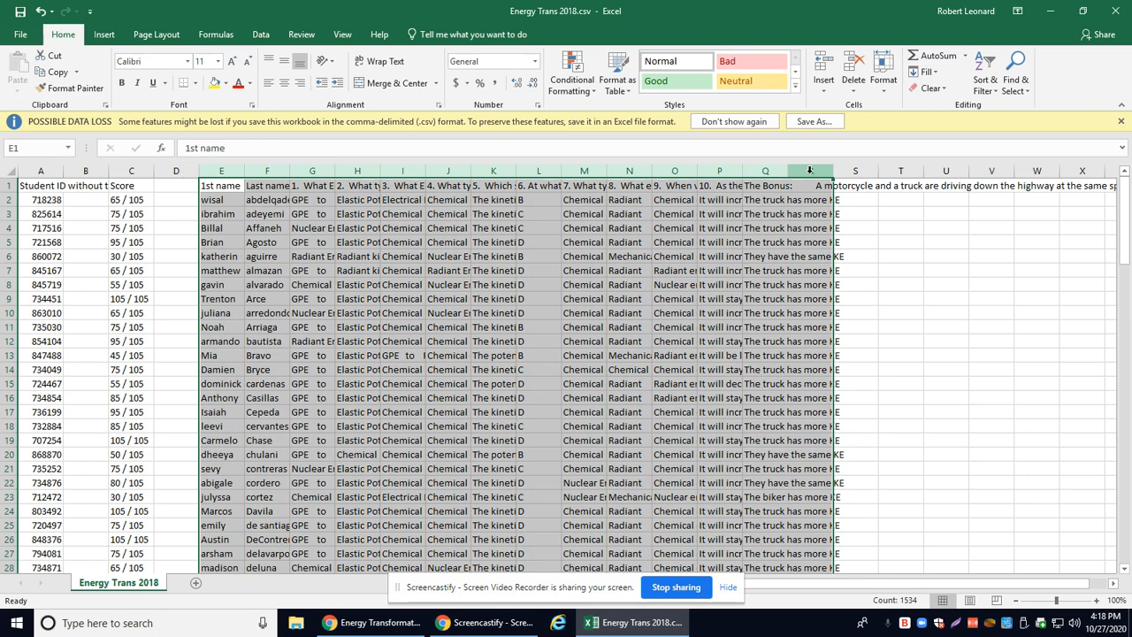
pyautogui.press('Delete')
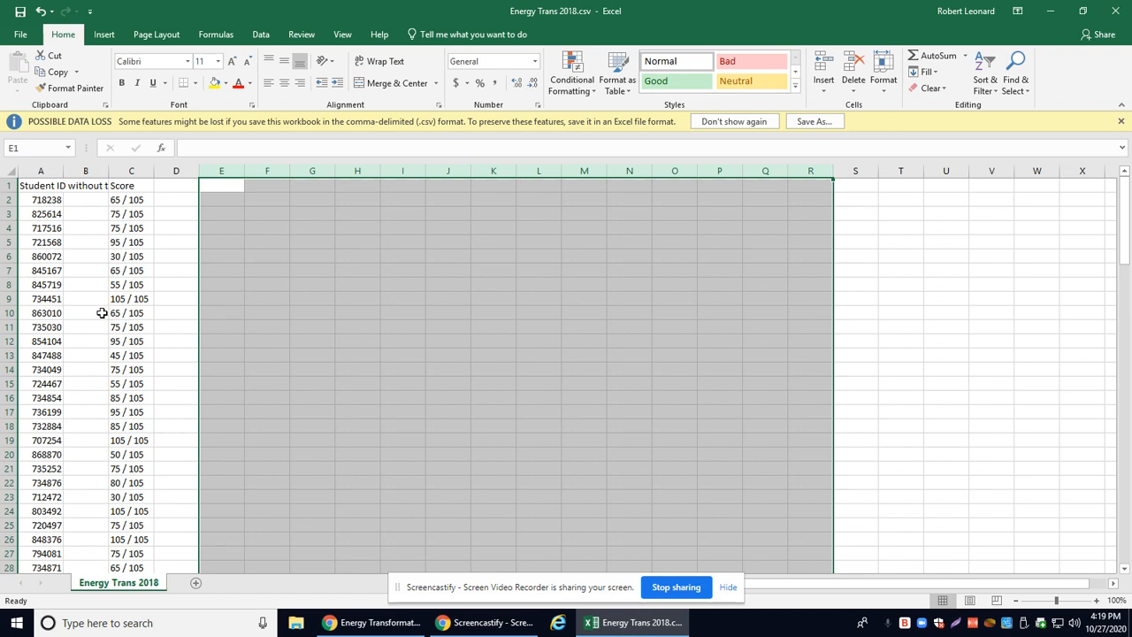
# Step: Split the Score column with Text to Columns as delimited data, adding "/" as the other delimiter
pyautogui.click(130, 170)
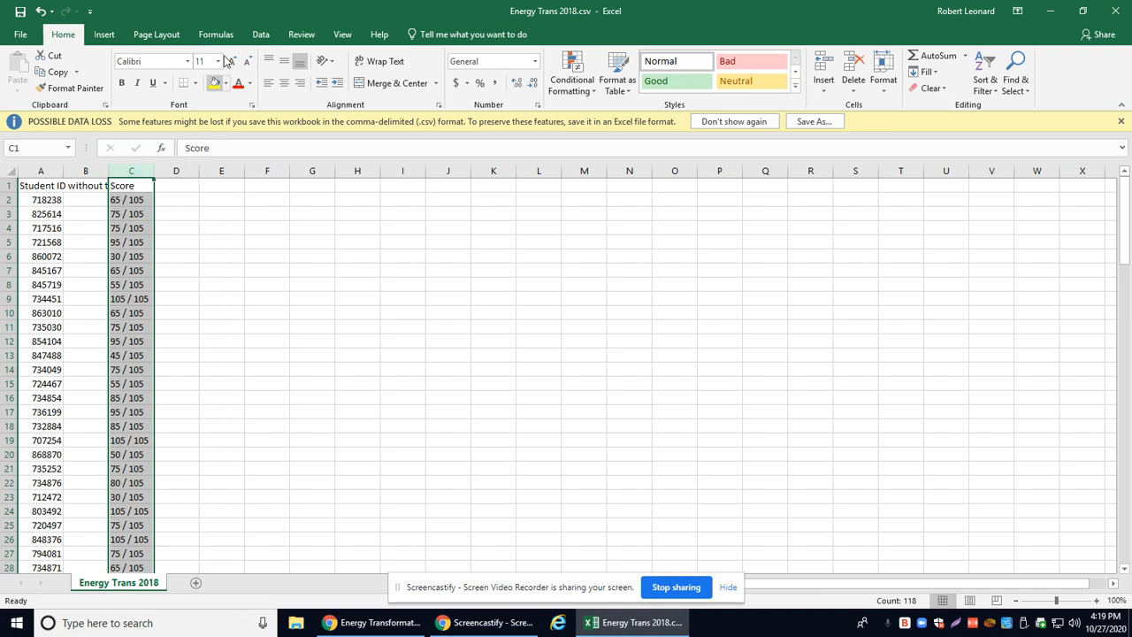
pyautogui.click(259, 40)
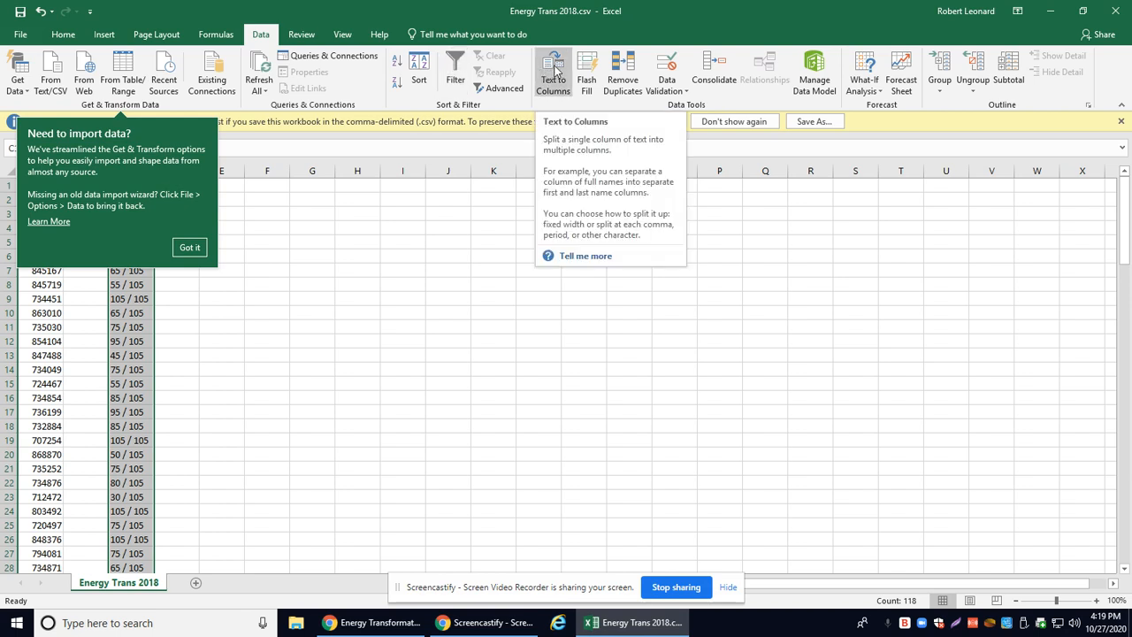
pyautogui.click(190, 247)
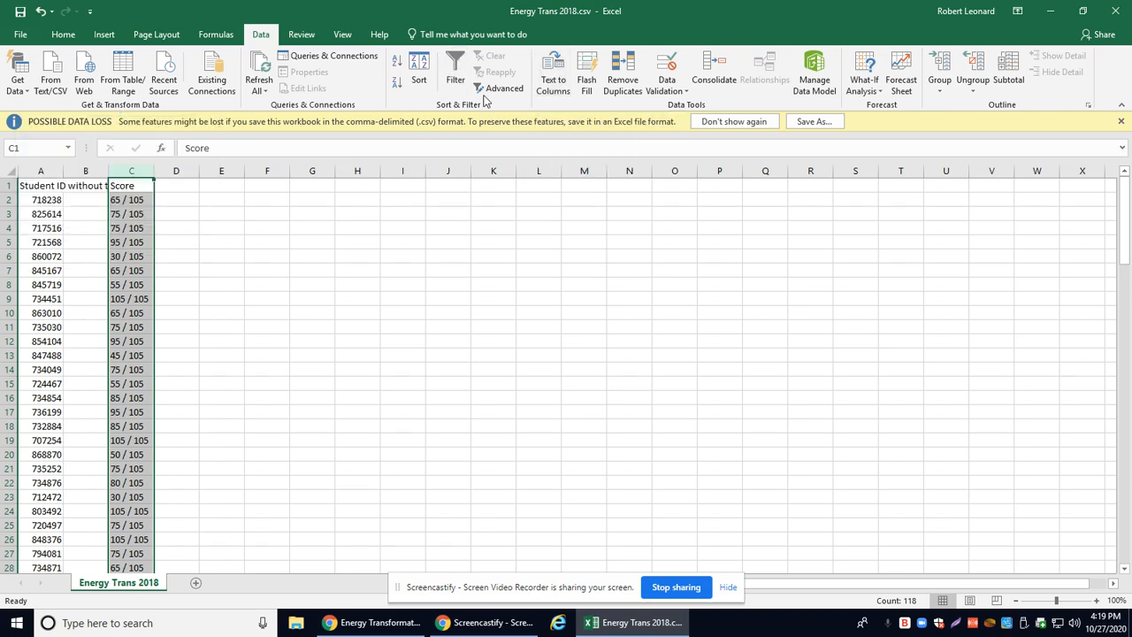
pyautogui.click(554, 64)
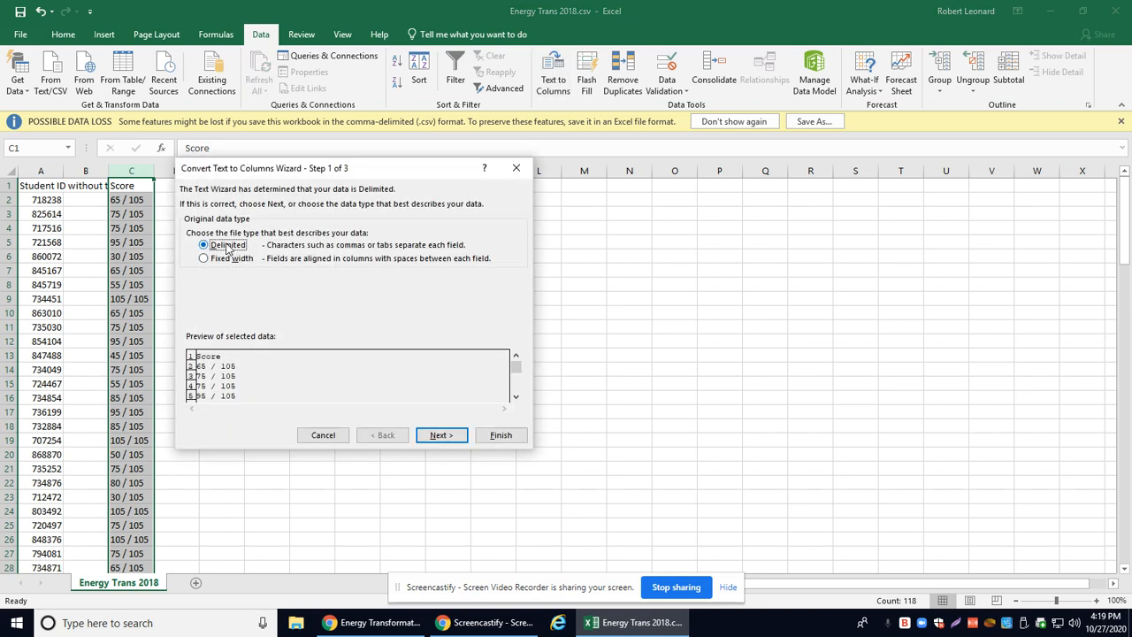
pyautogui.click(440, 437)
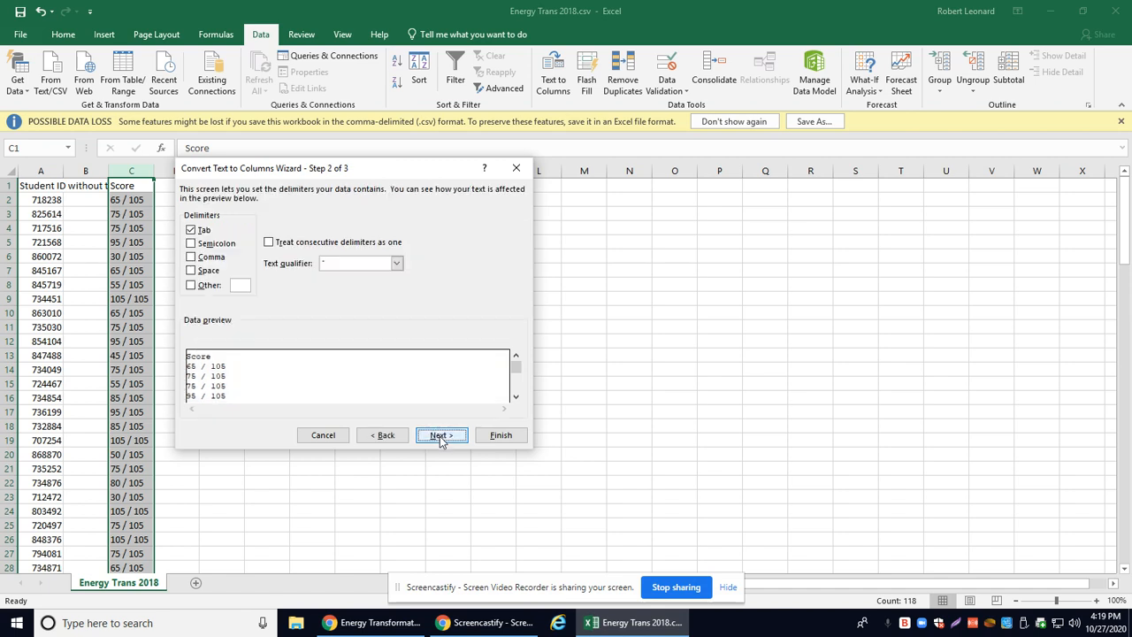
pyautogui.click(191, 286)
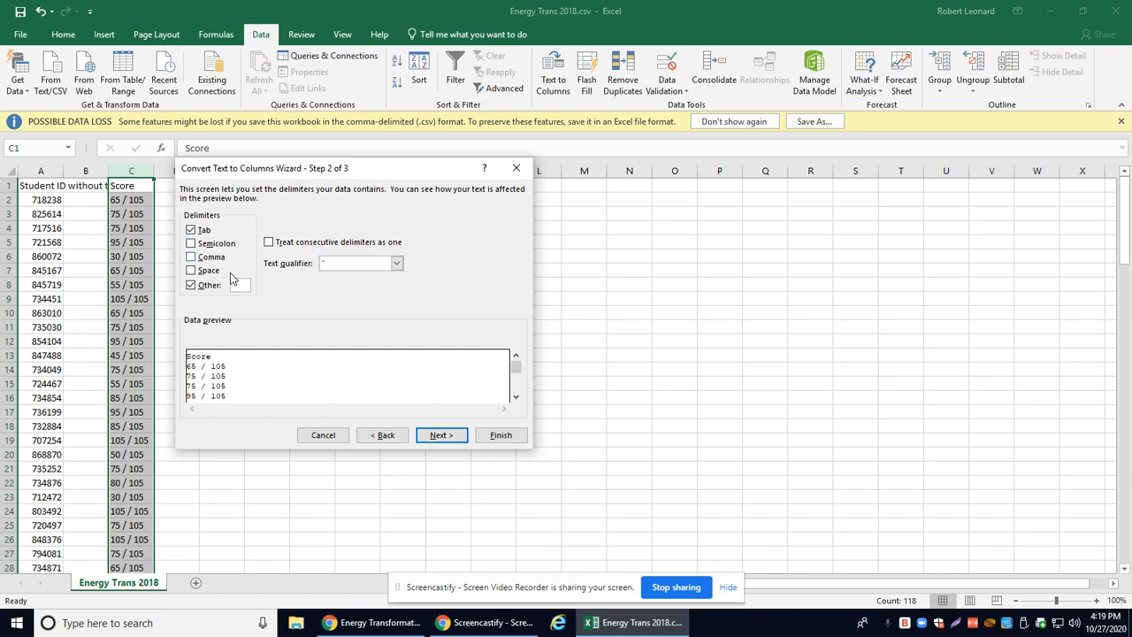
pyautogui.write('/')
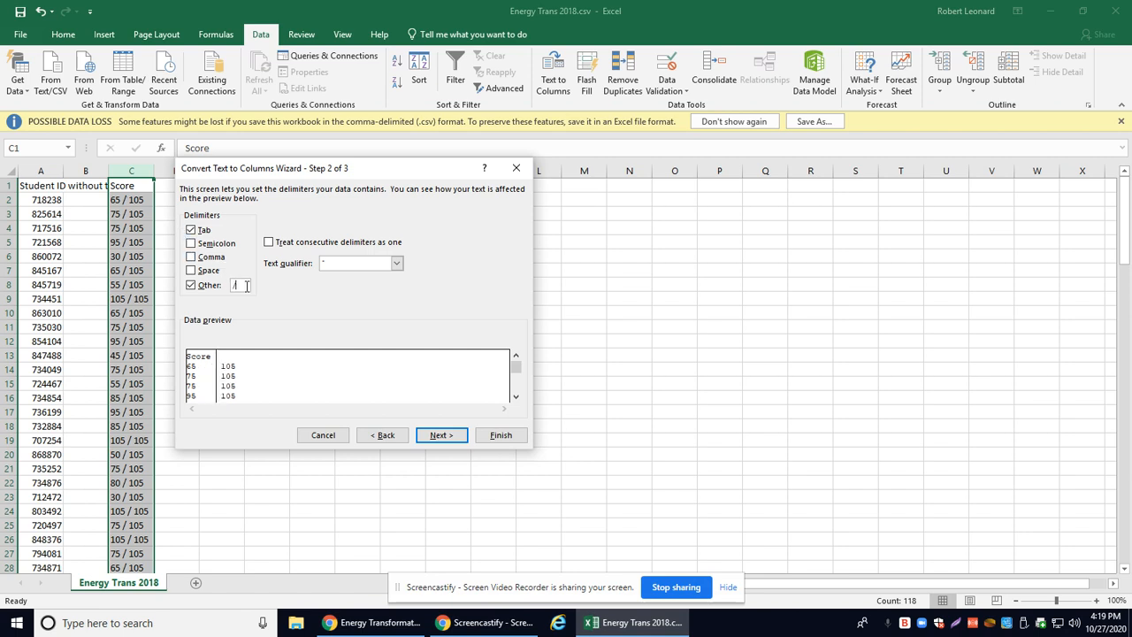
pyautogui.click(440, 436)
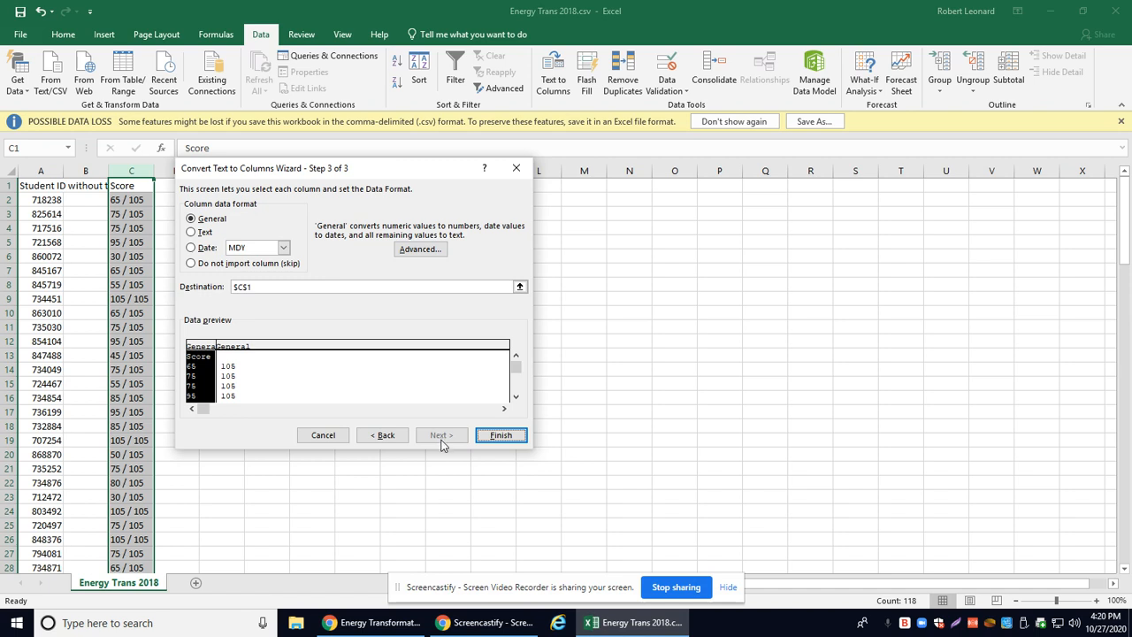
pyautogui.click(504, 435)
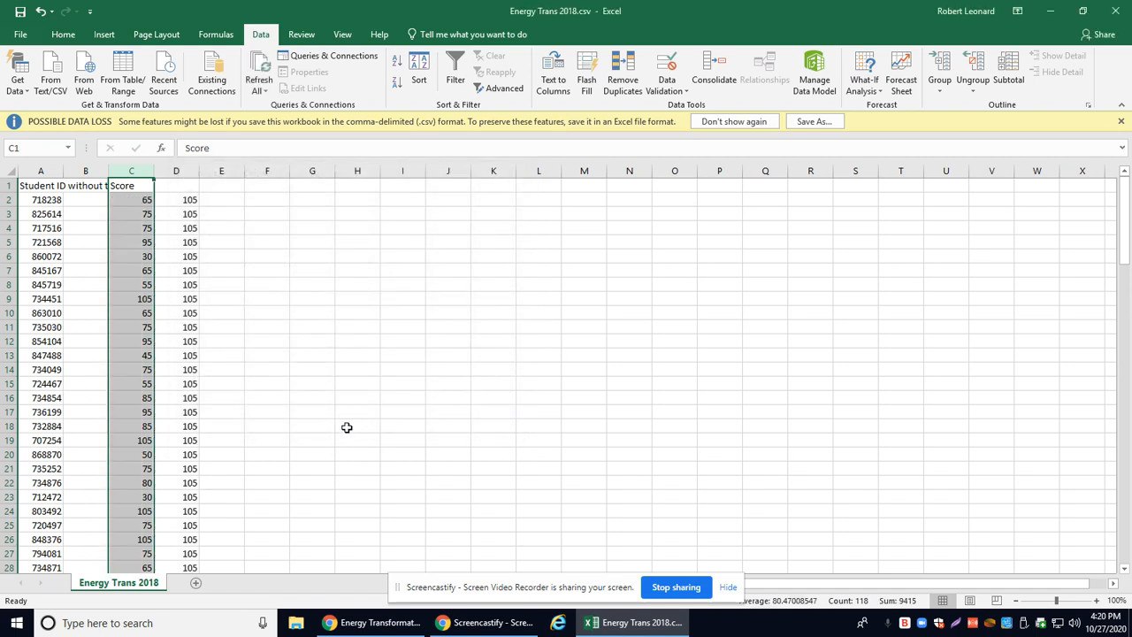
# Step: Clear the maximum-points values from column D, then move the Score column into column B and save the file
pyautogui.click(177, 170)
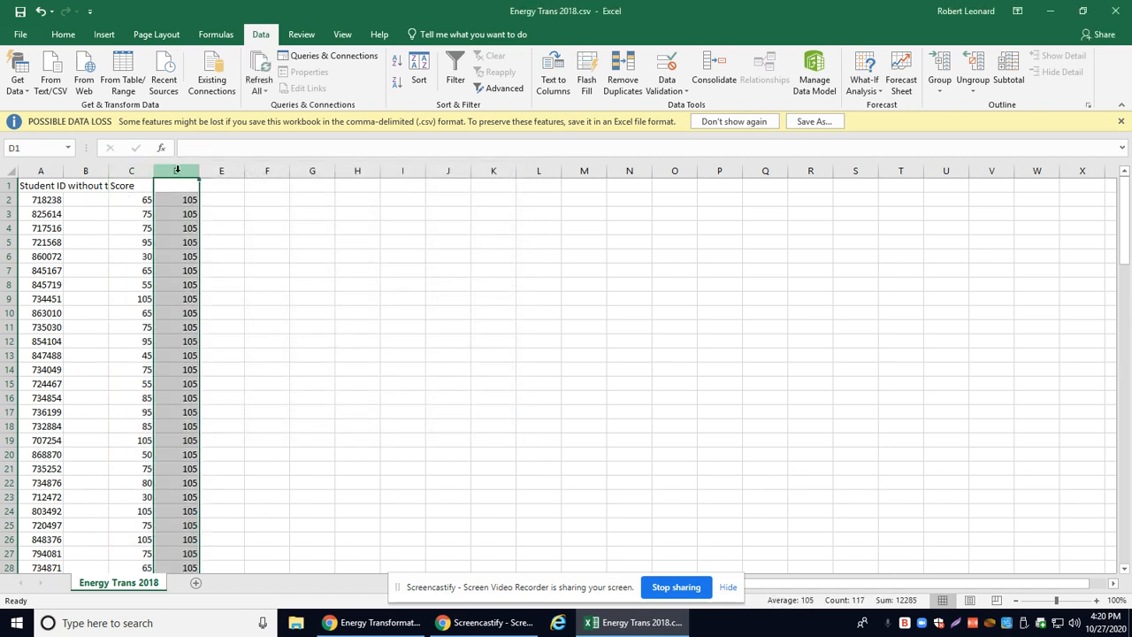
pyautogui.press('Delete')
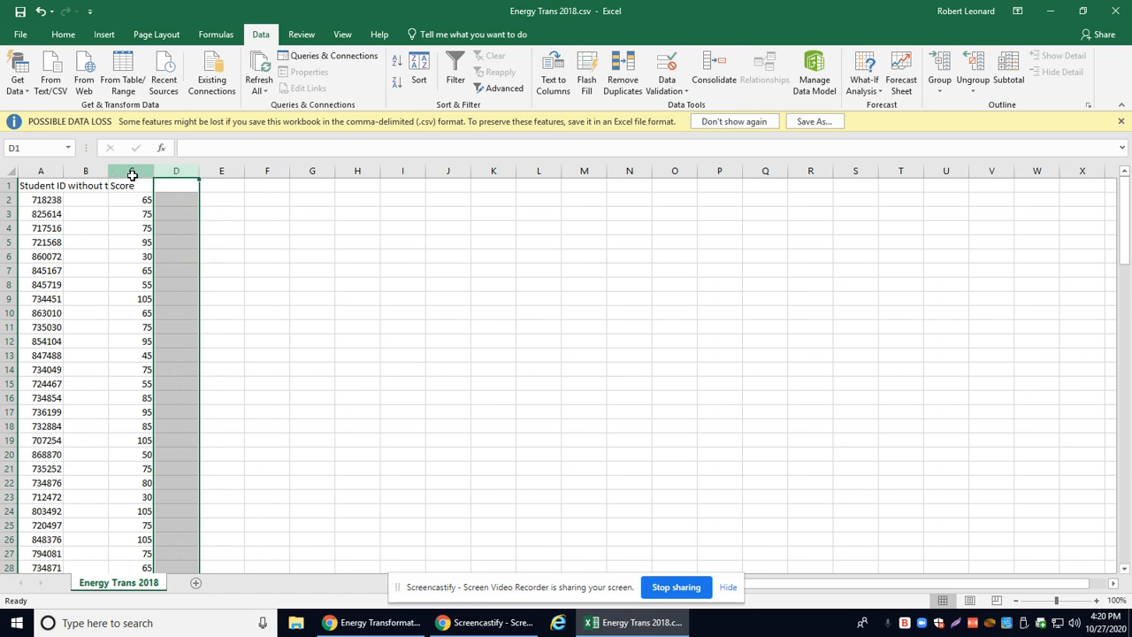
pyautogui.moveTo(133, 173)
pyautogui.mouseDown()
pyautogui.moveTo(97, 179)
pyautogui.moveTo(128, 174)
pyautogui.moveTo(103, 187)
pyautogui.mouseUp()
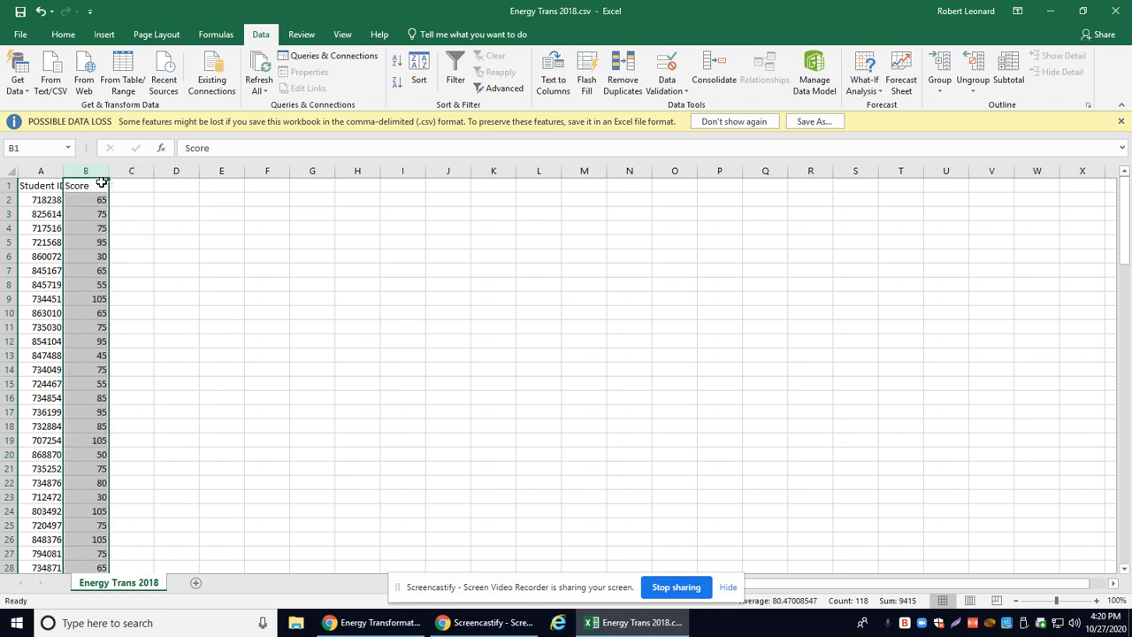
pyautogui.click(20, 12)
pyautogui.click(19, 12)
# Step: Review the student ID and score columns down to the last filled row for irregular entries
pyautogui.scroll(-7, 46, 311)
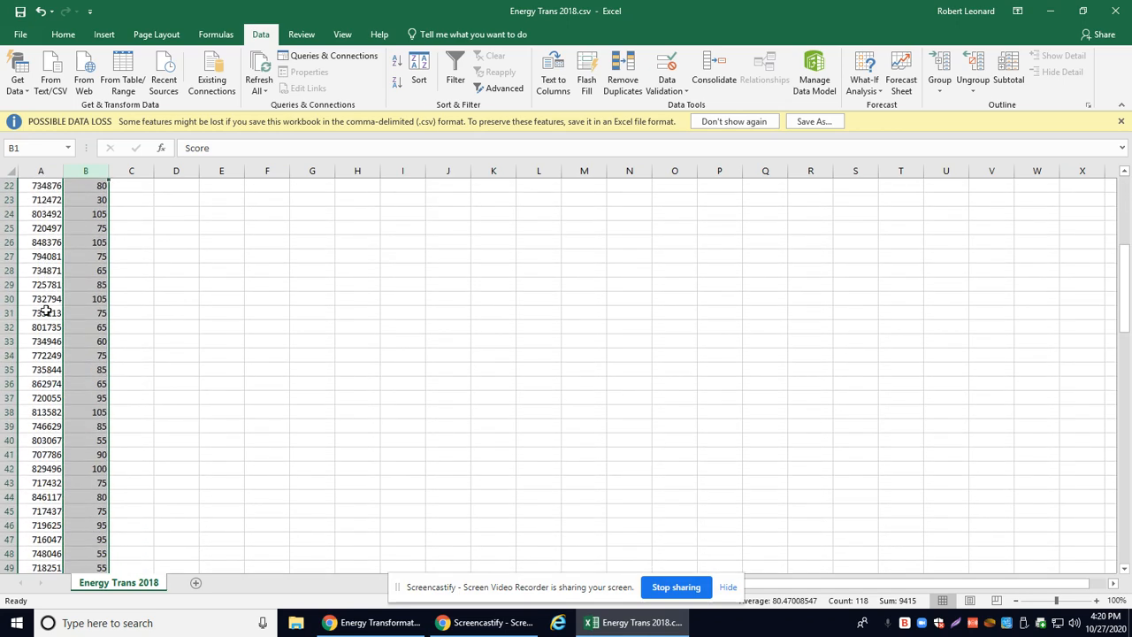
pyautogui.scroll(-4, 46, 311)
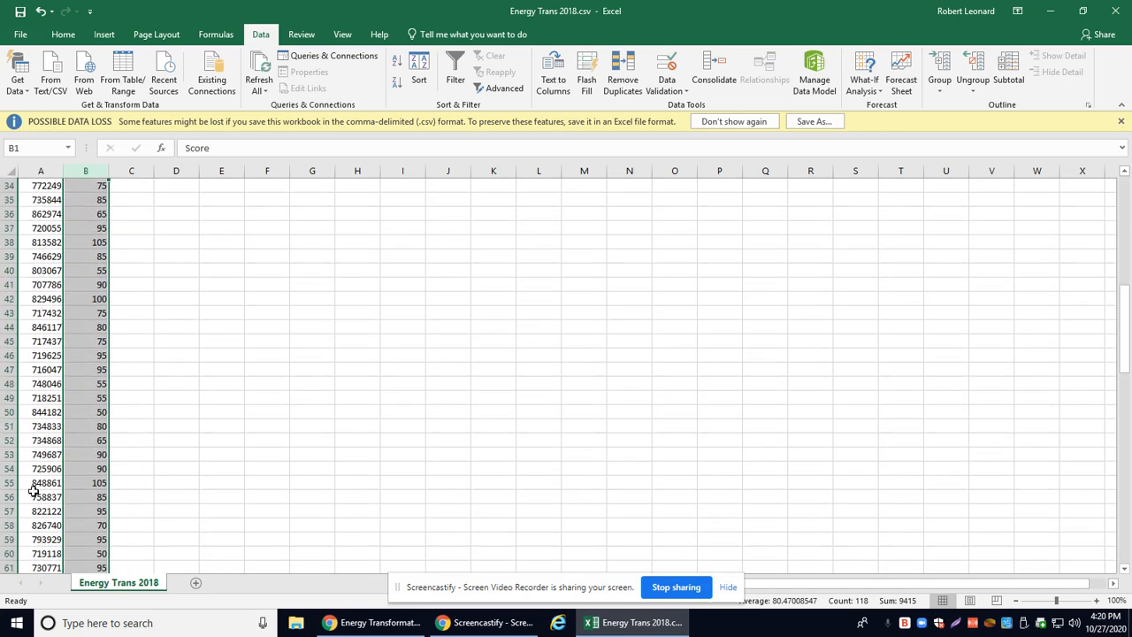
pyautogui.scroll(-5, 40, 500)
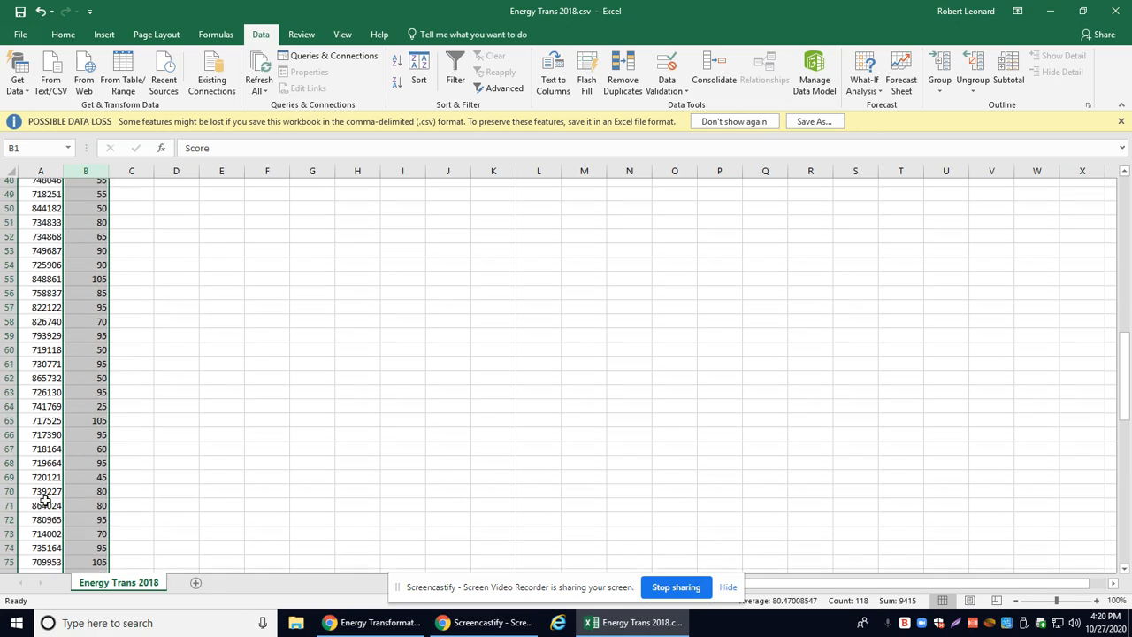
pyautogui.scroll(-8, 46, 500)
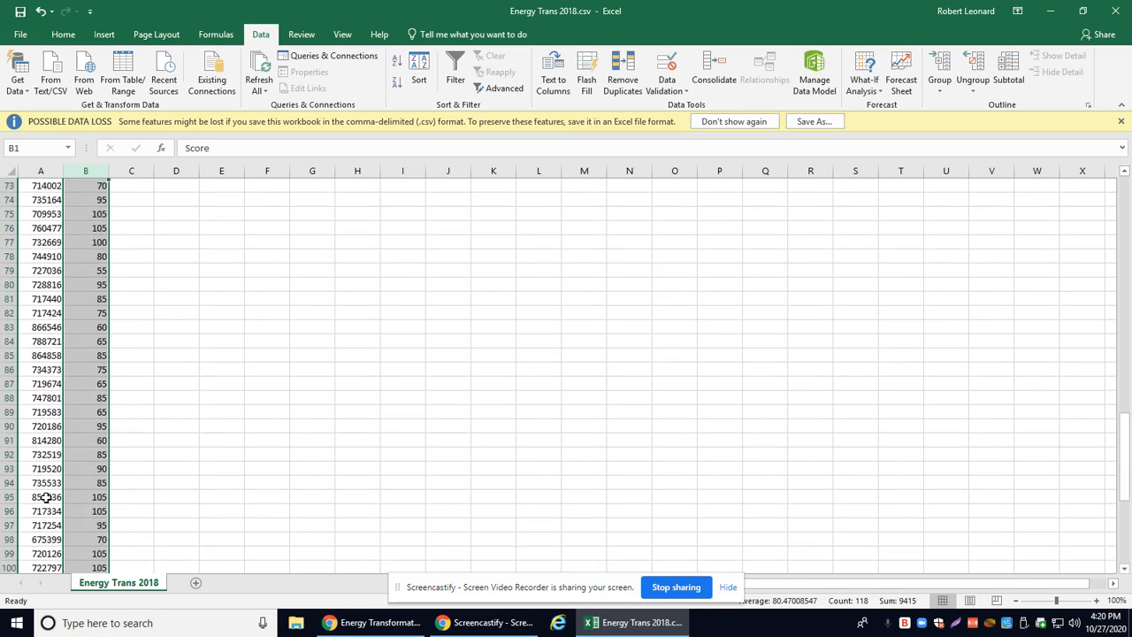
pyautogui.scroll(-8, 46, 498)
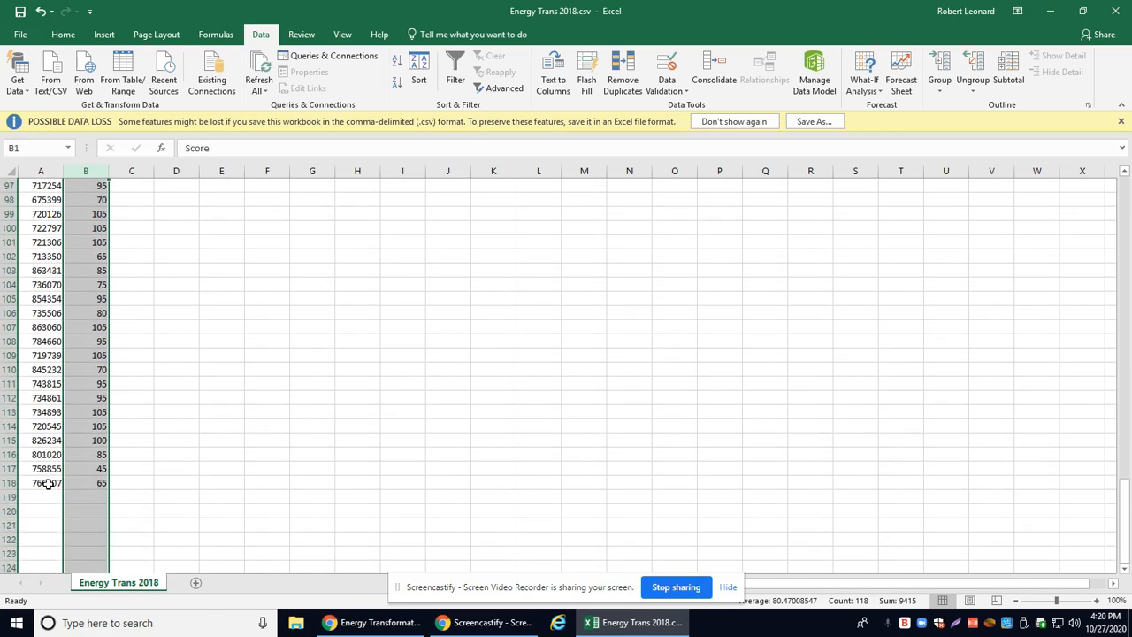
pyautogui.scroll(12, 40, 486)
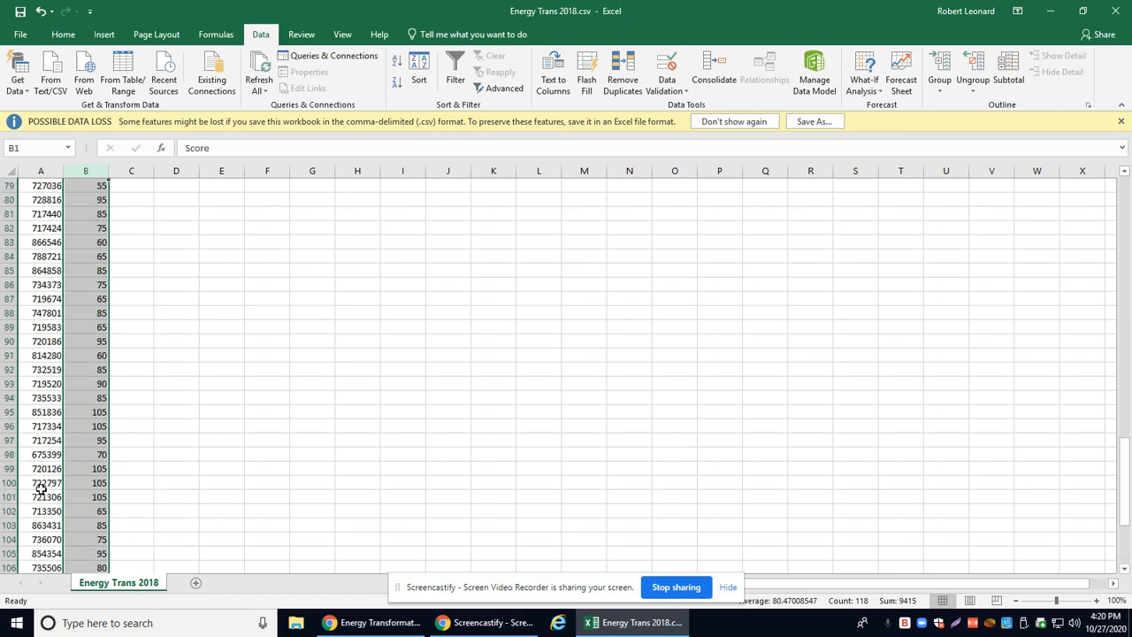
pyautogui.scroll(6, 39, 489)
pyautogui.scroll(12, 38, 489)
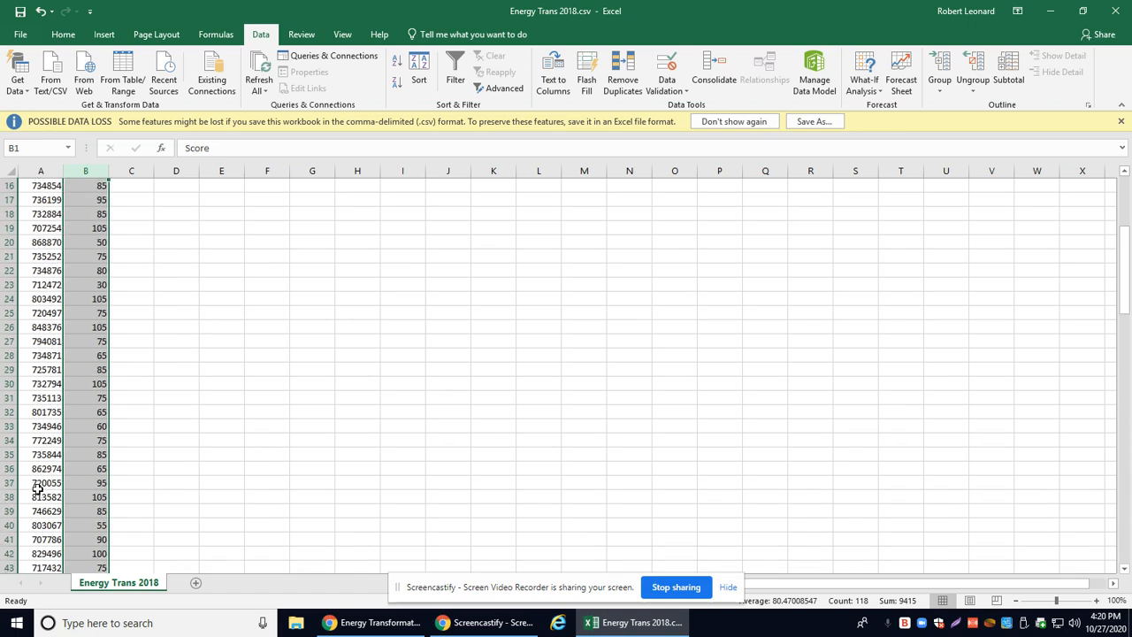